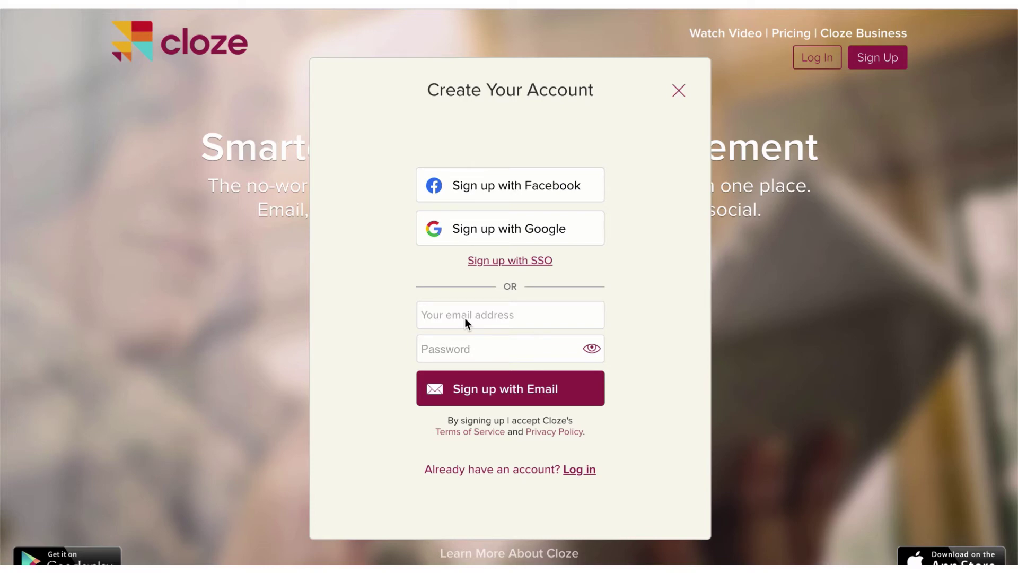
- Sign up for a new Cloze account with an email and password, confirming the address
click(465, 318)
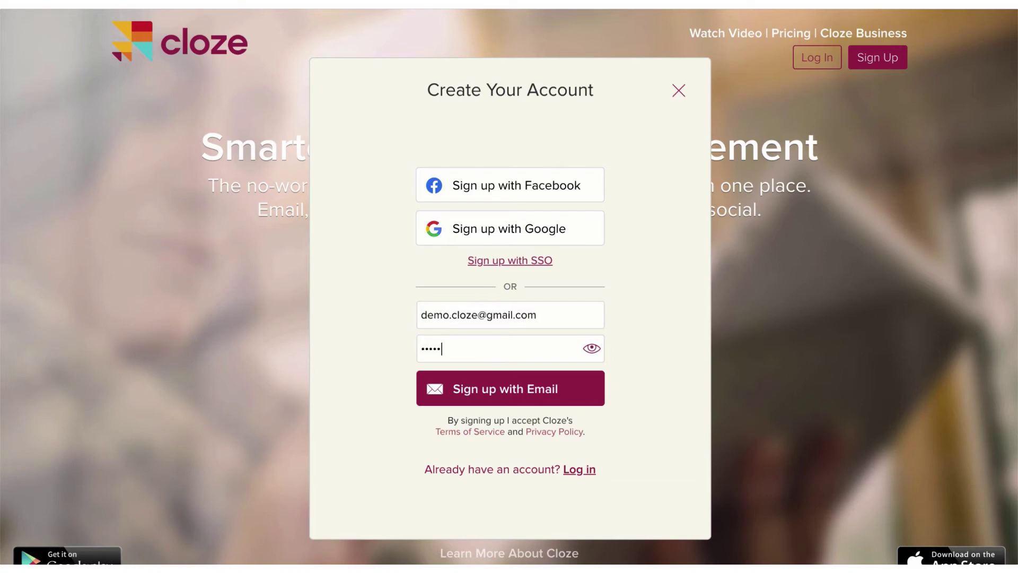
text(**)
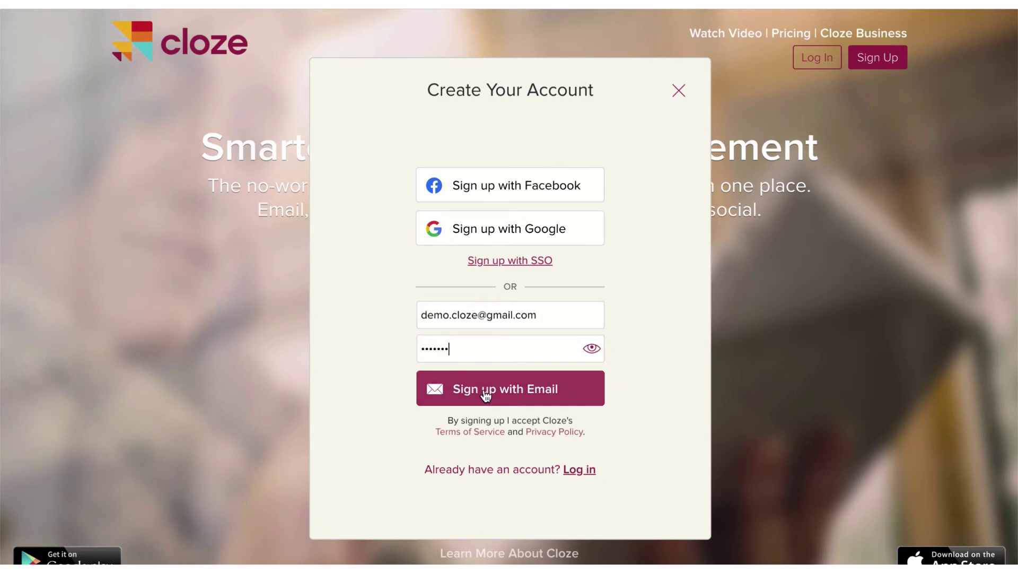
click(485, 392)
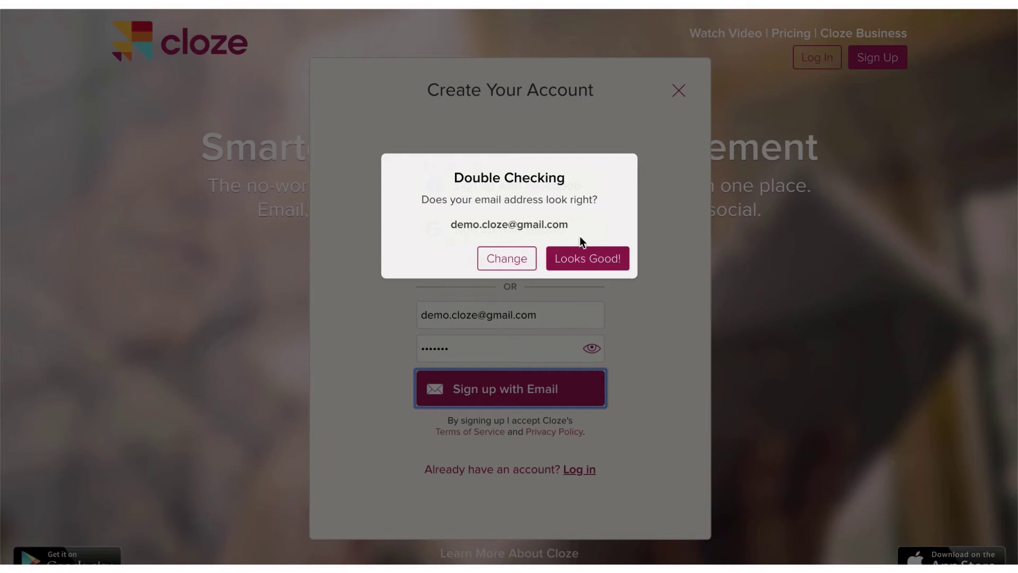
click(588, 267)
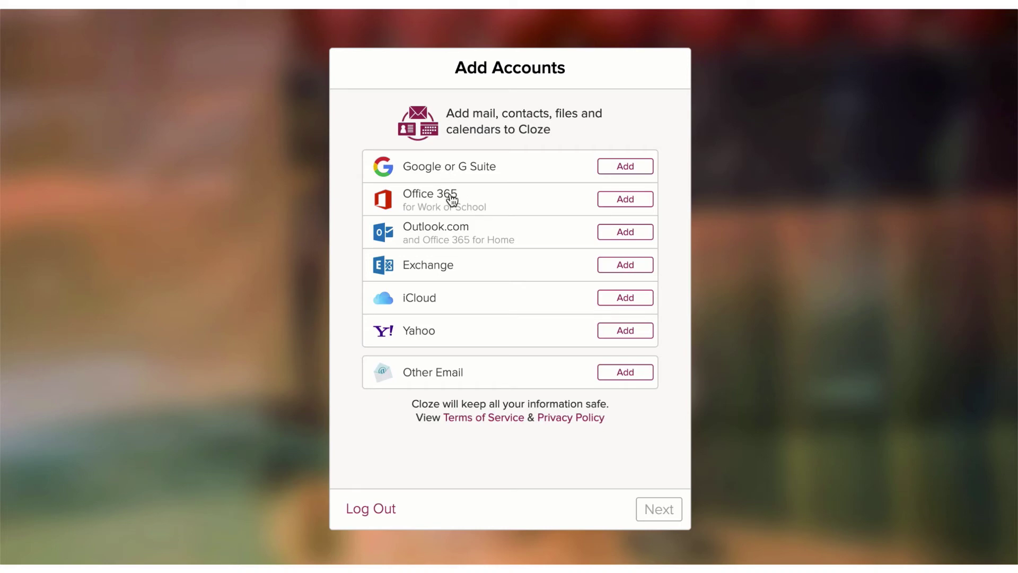
- Start adding an Office 365 account by entering its email address
click(631, 200)
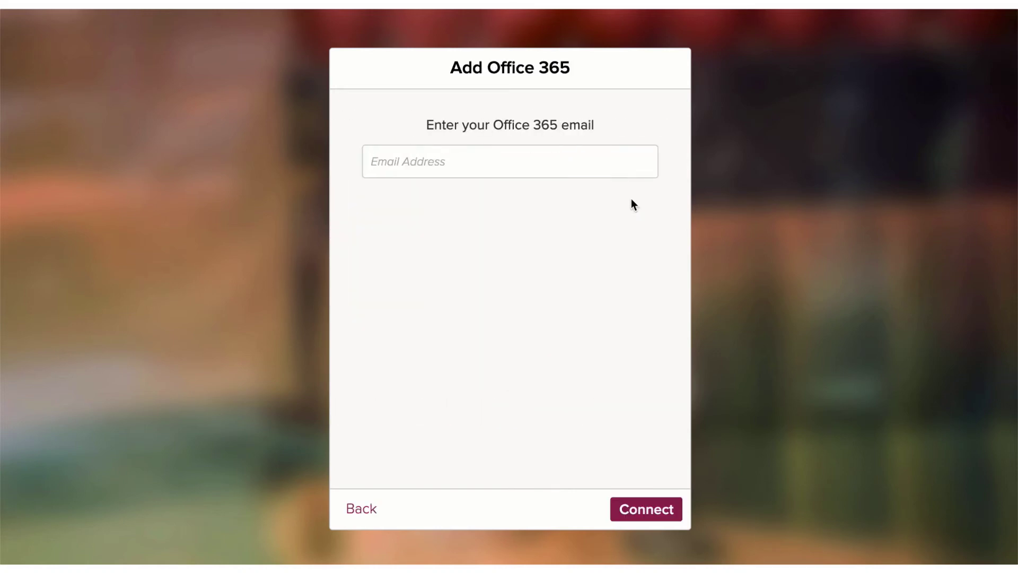
click(571, 174)
- Sign in to Microsoft with the account password and choose to stay signed in
click(648, 510)
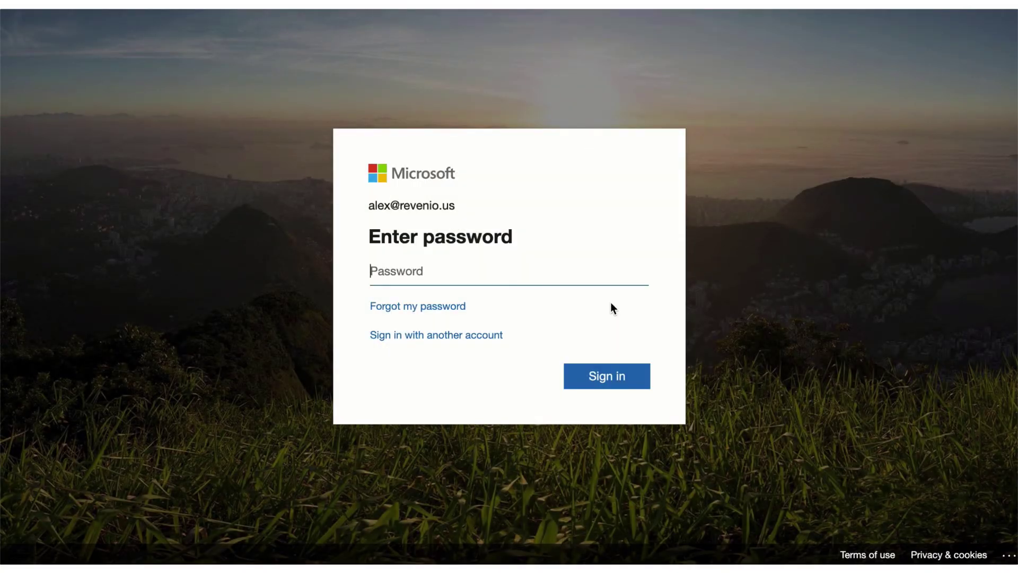
key(super+v)
click(596, 374)
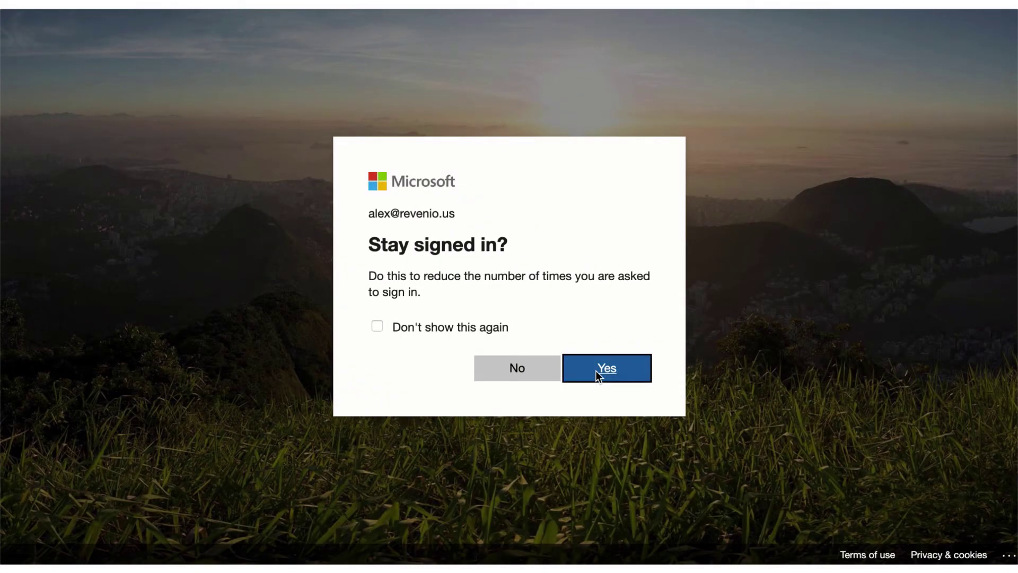
click(597, 371)
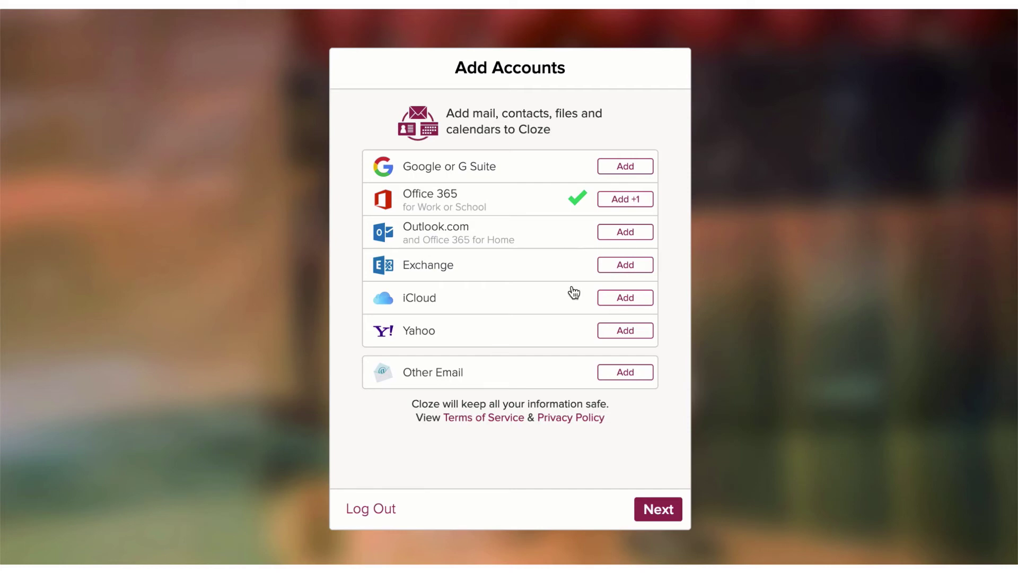
- Connect an Other Email account with its email address and password, then begin adding Google
click(611, 376)
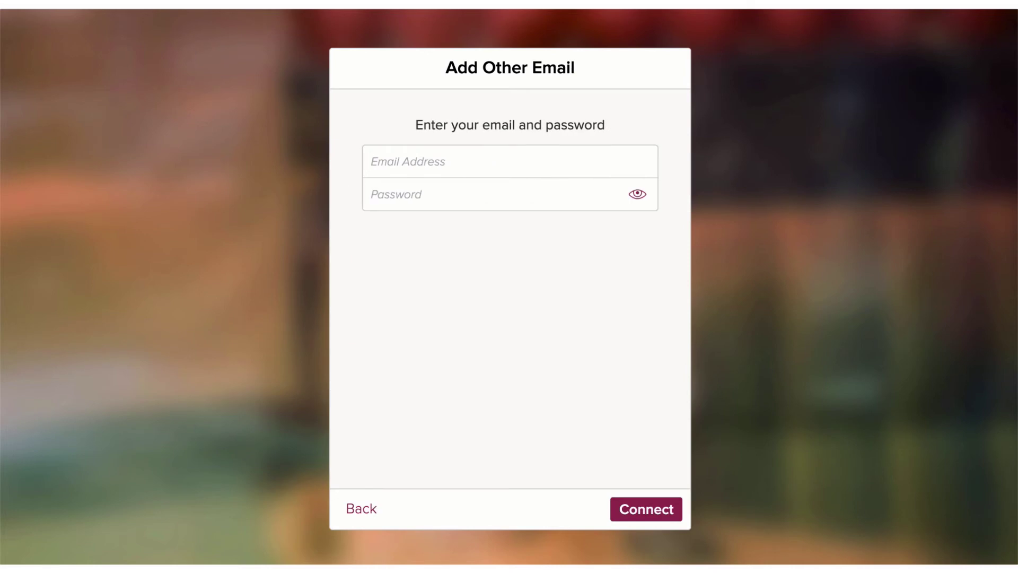
click(411, 155)
click(412, 198)
key(ctrl+v)
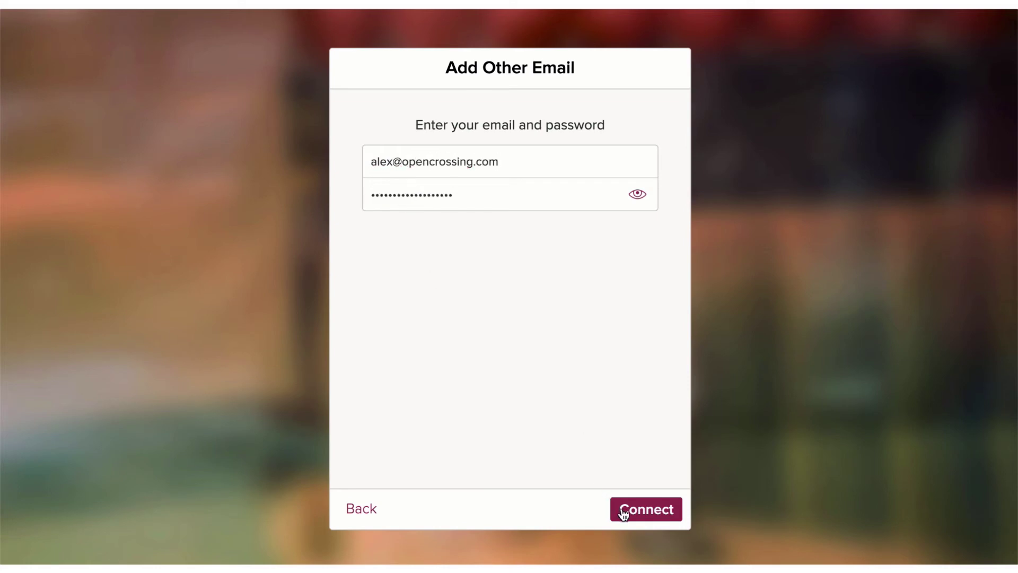
click(624, 511)
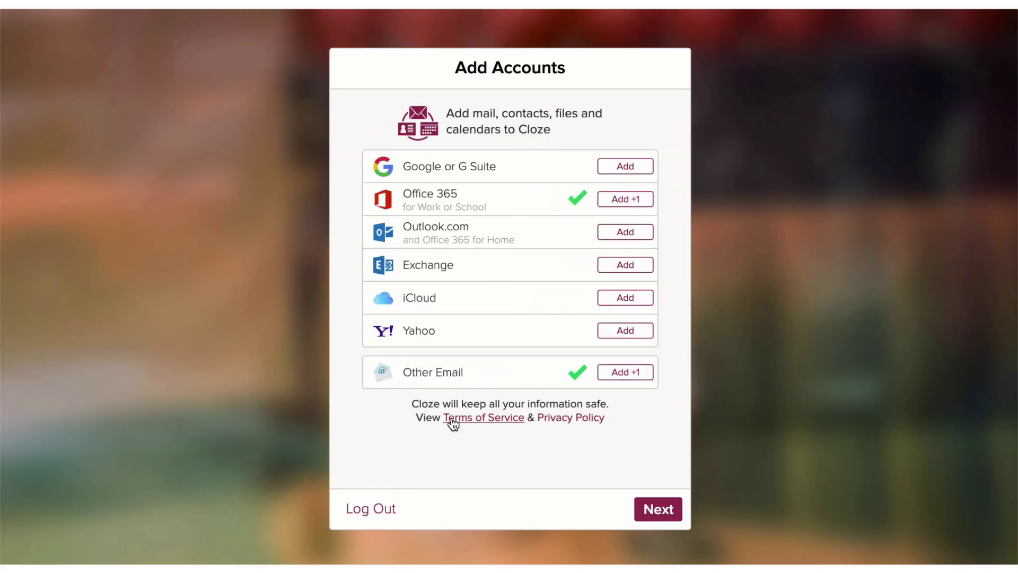
click(626, 166)
- Allow Cloze access on the Google consent page
scroll(658, 430, down, 7)
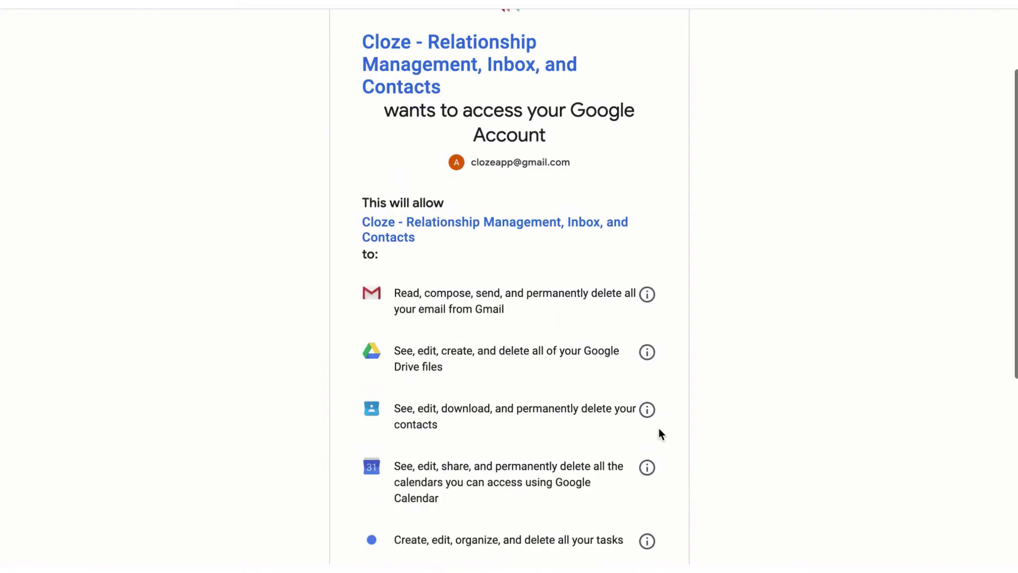
click(618, 518)
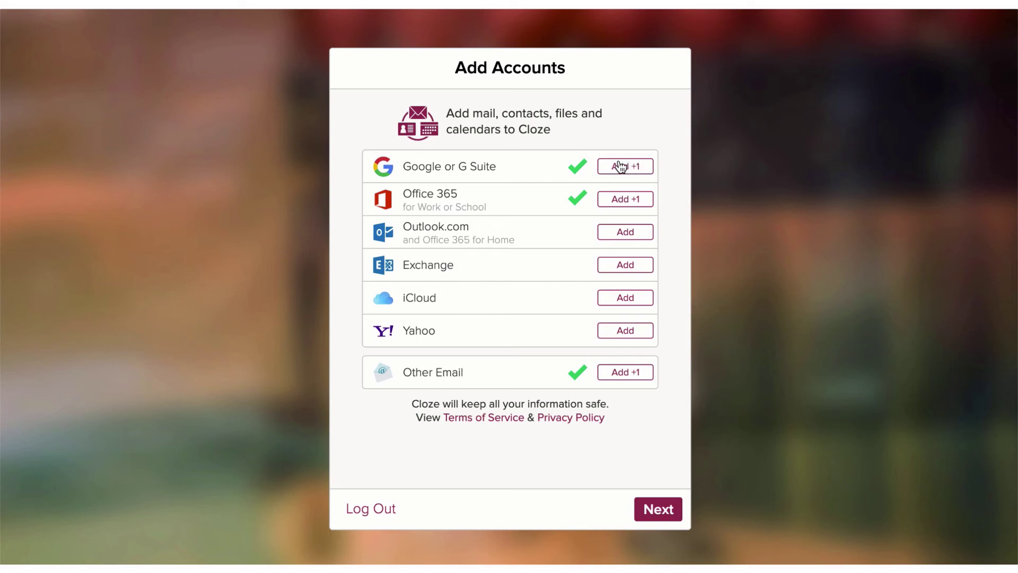
- Continue to Apps and Services and begin connecting Evernote
click(649, 509)
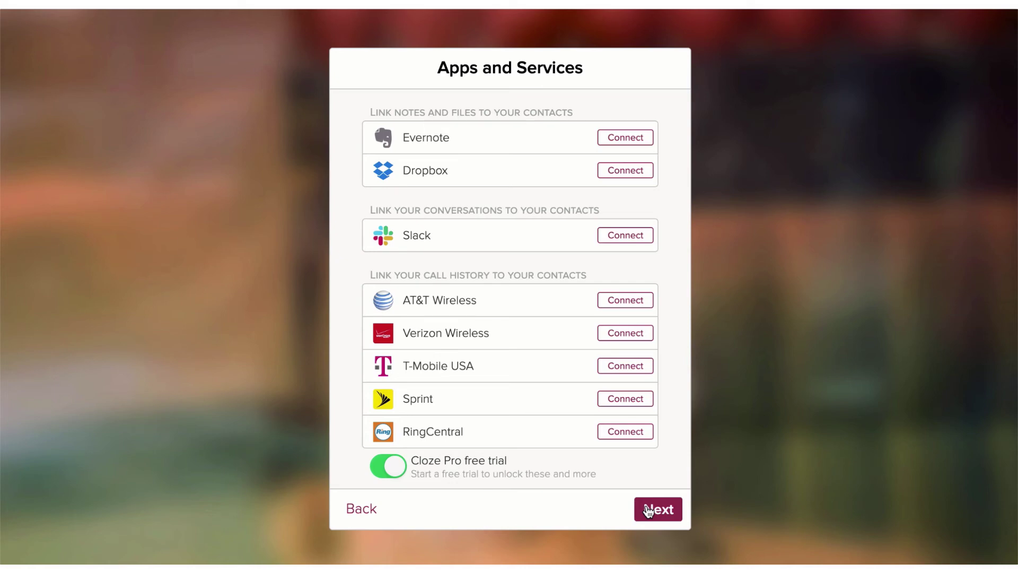
click(638, 140)
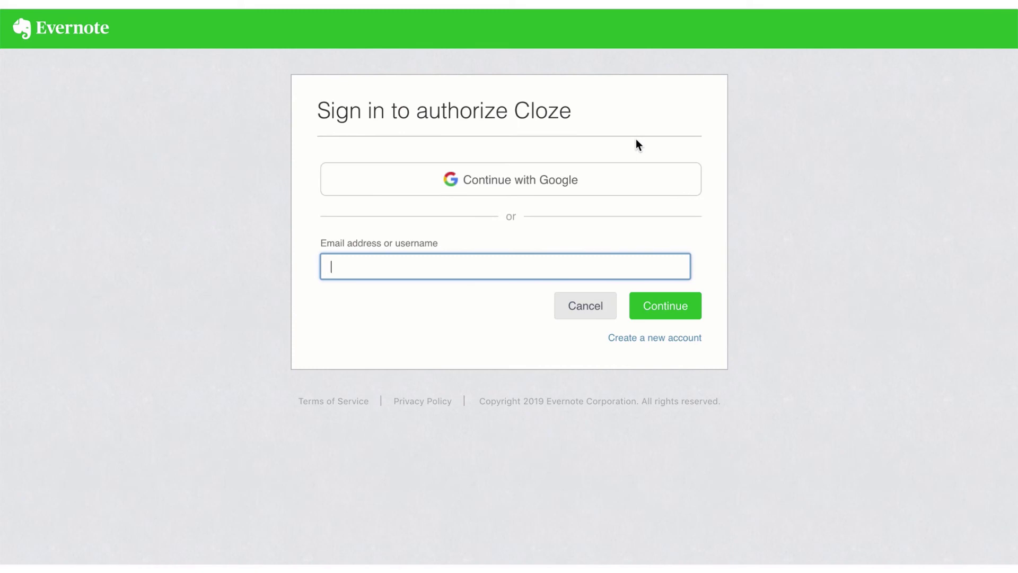
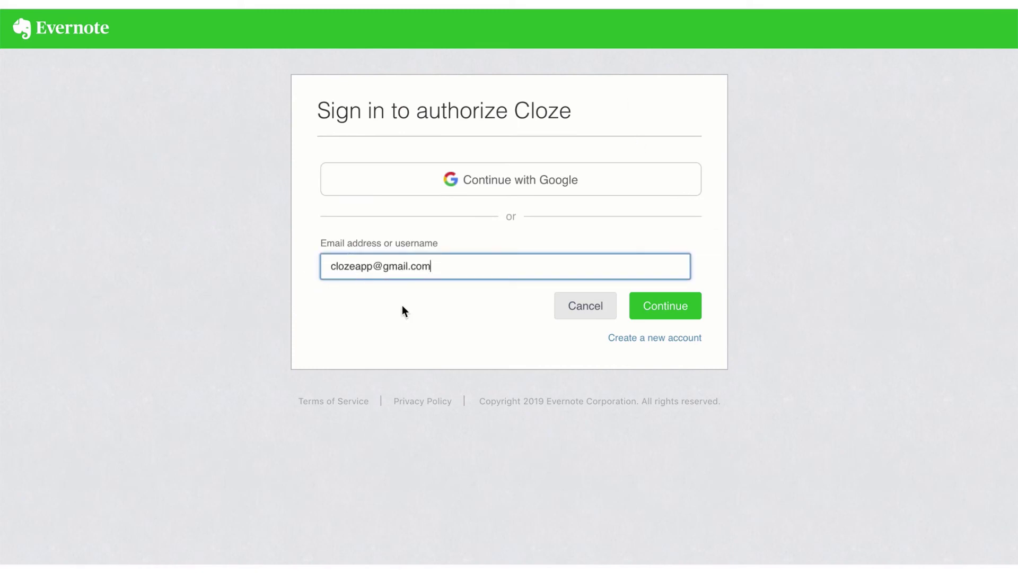
- Sign in to Evernote with its email and password and re-authorize Cloze's access
click(688, 311)
key(ctrl+v)
click(663, 348)
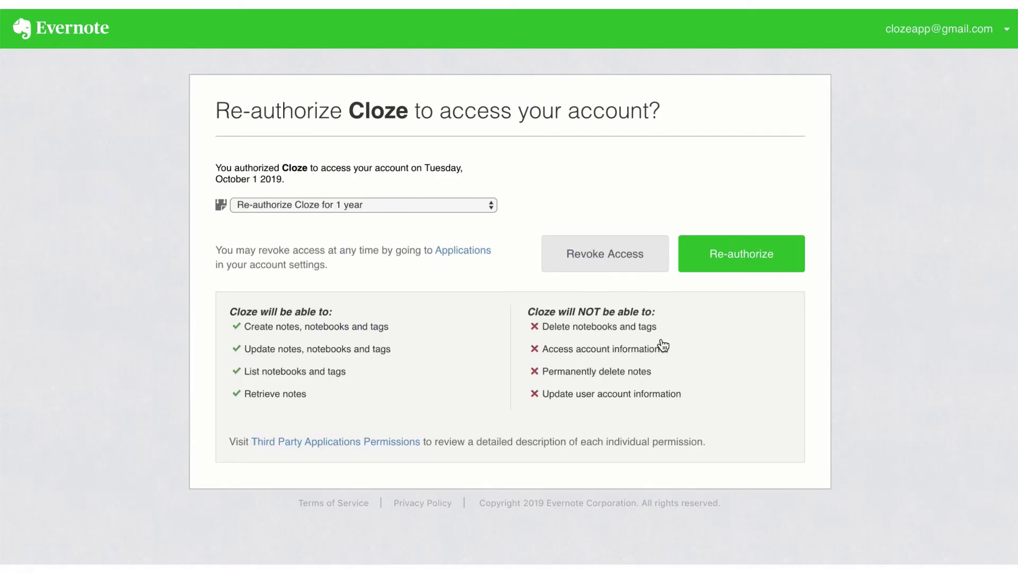
click(733, 260)
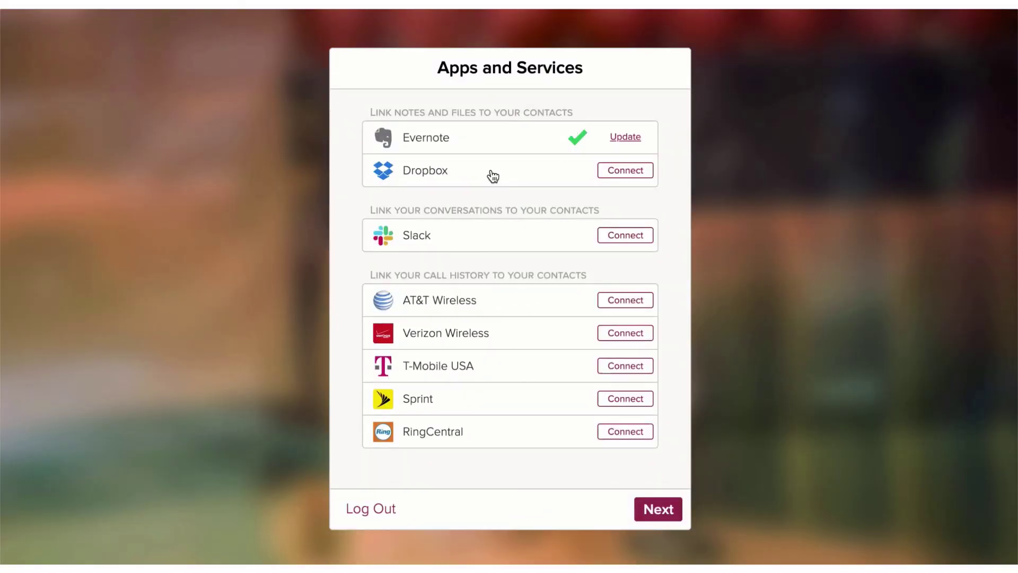
click(634, 170)
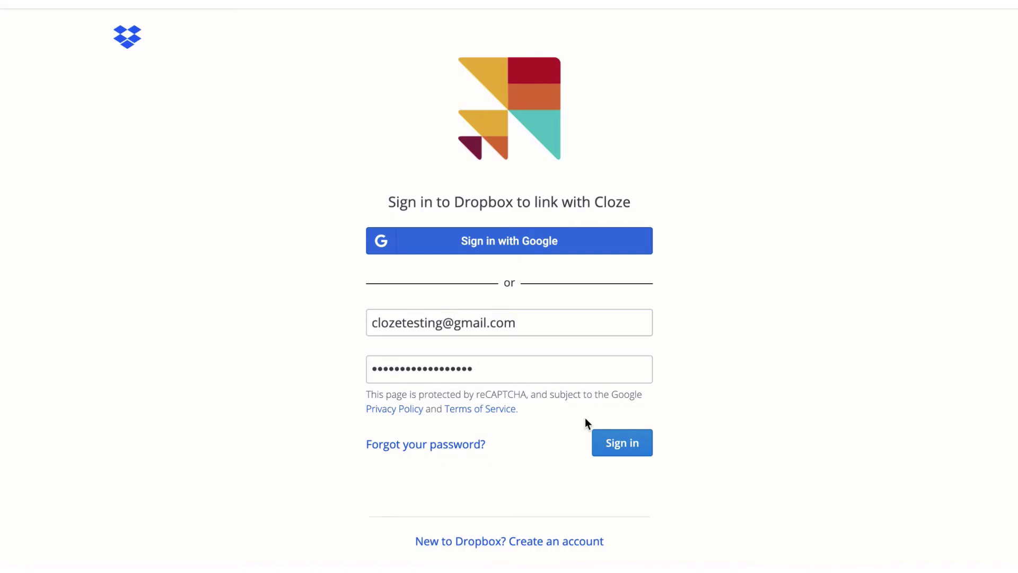
- Sign in to Dropbox with the prefilled credentials to link it to Cloze
click(612, 445)
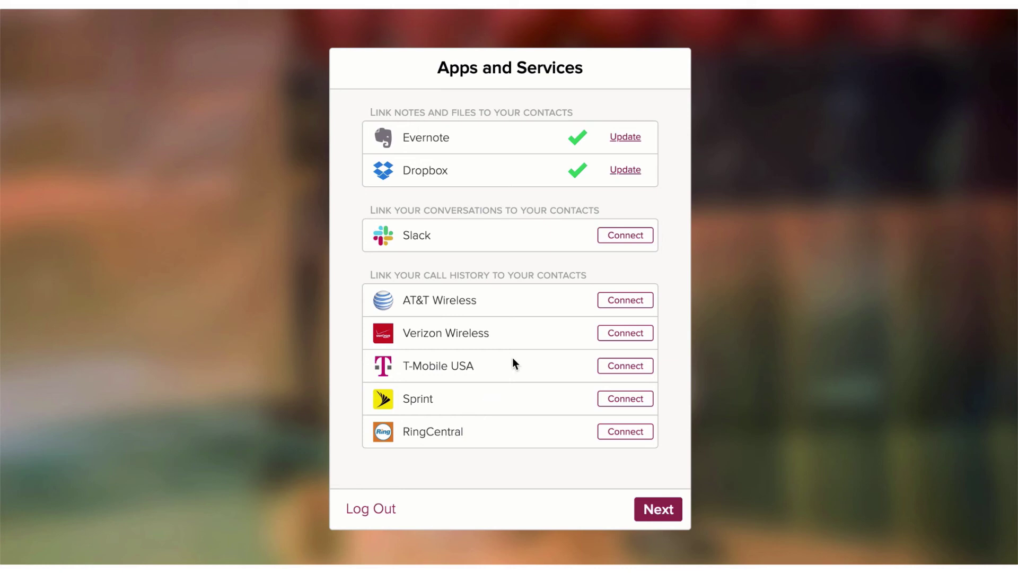
- Submit the AT&T Wireless user ID and password, and acknowledge the sent-code notice
click(623, 300)
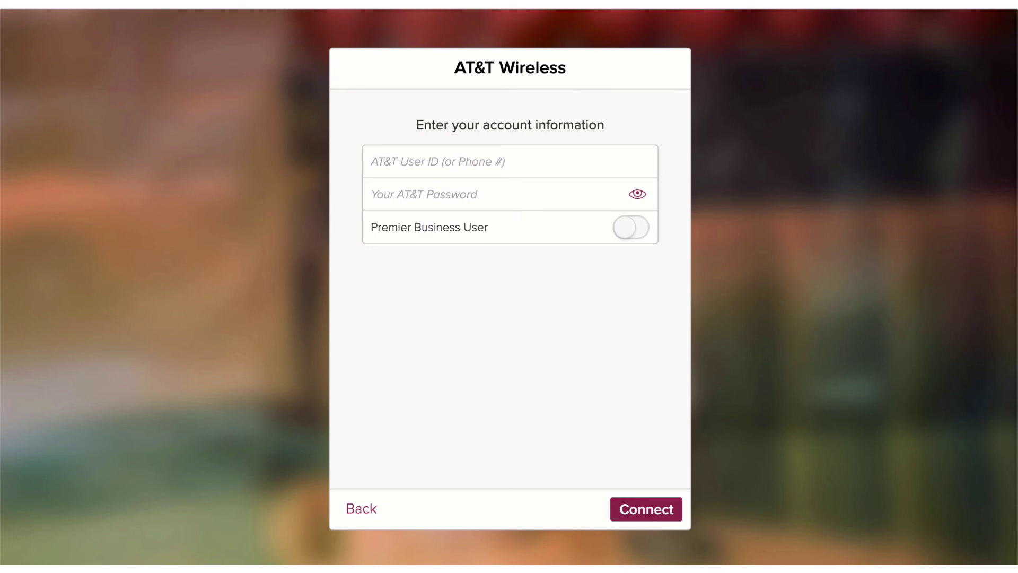
click(432, 193)
key(ctrl+v)
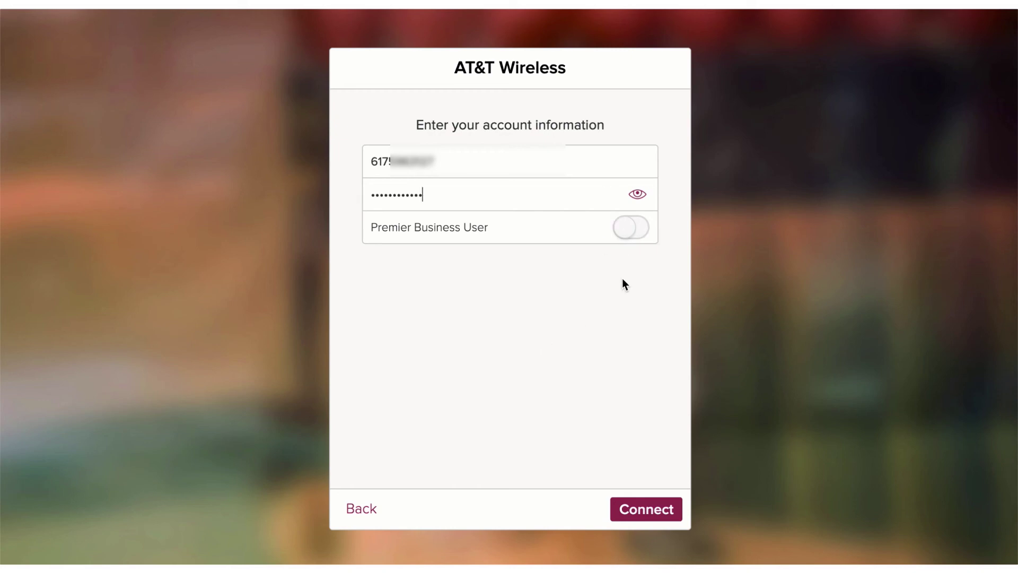
click(639, 505)
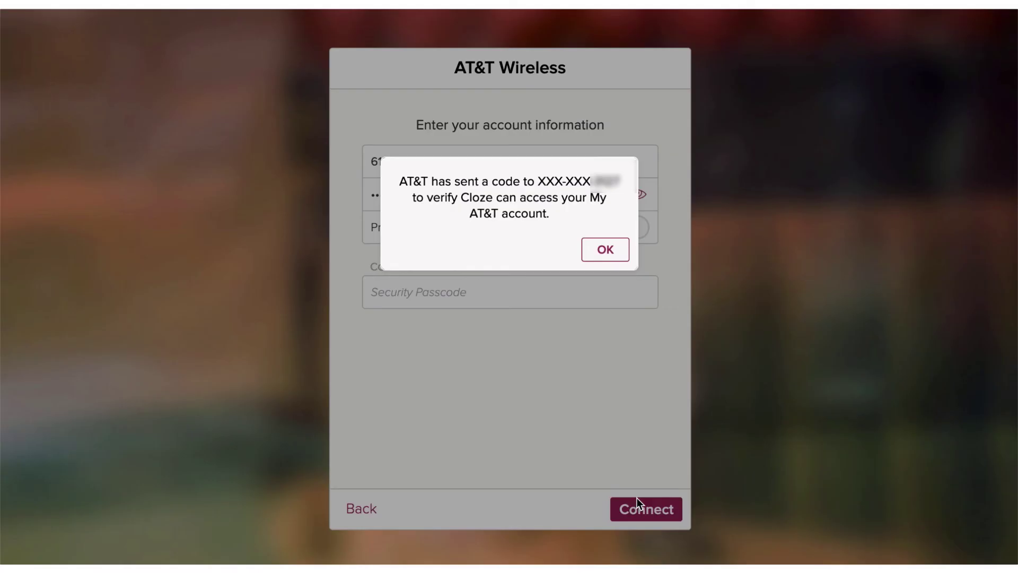
click(604, 250)
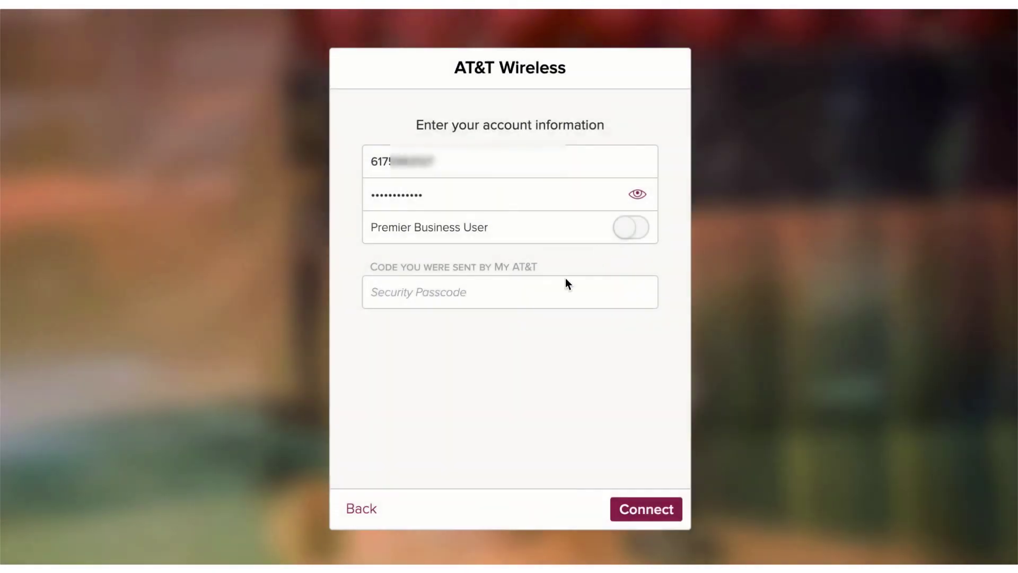
- Enter the AT&T verification code and save call tracking for the chosen line
click(539, 290)
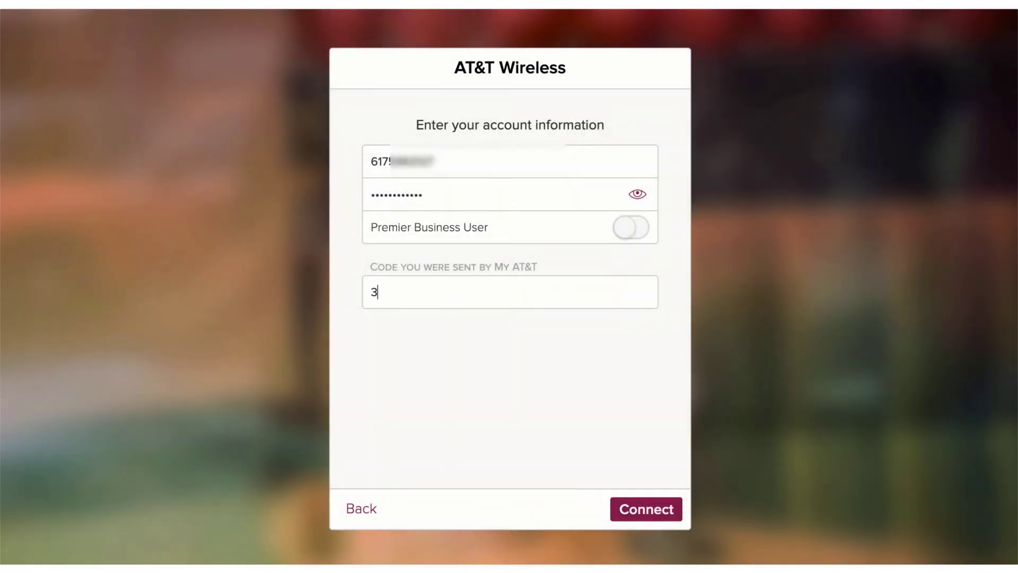
click(637, 516)
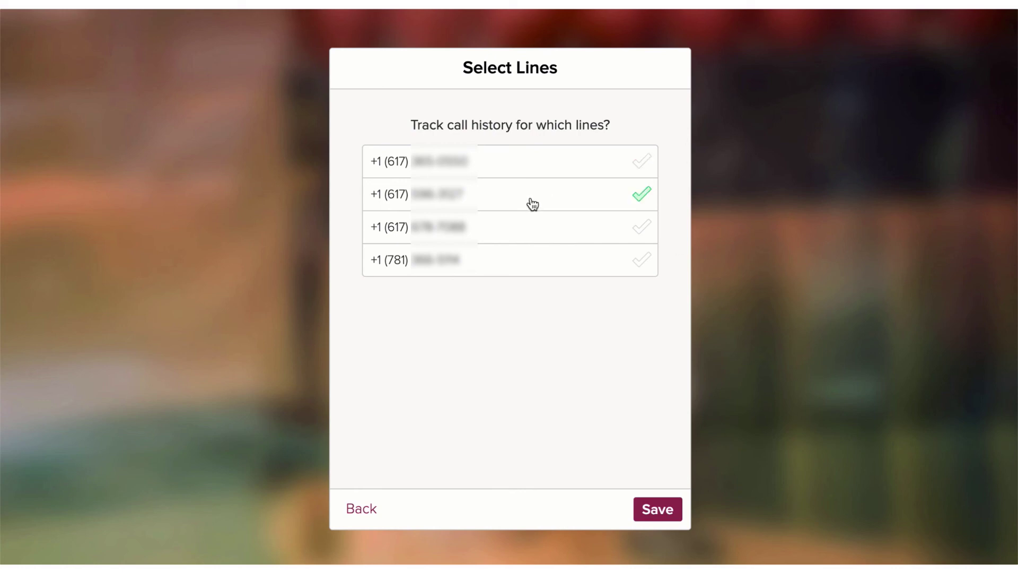
click(644, 518)
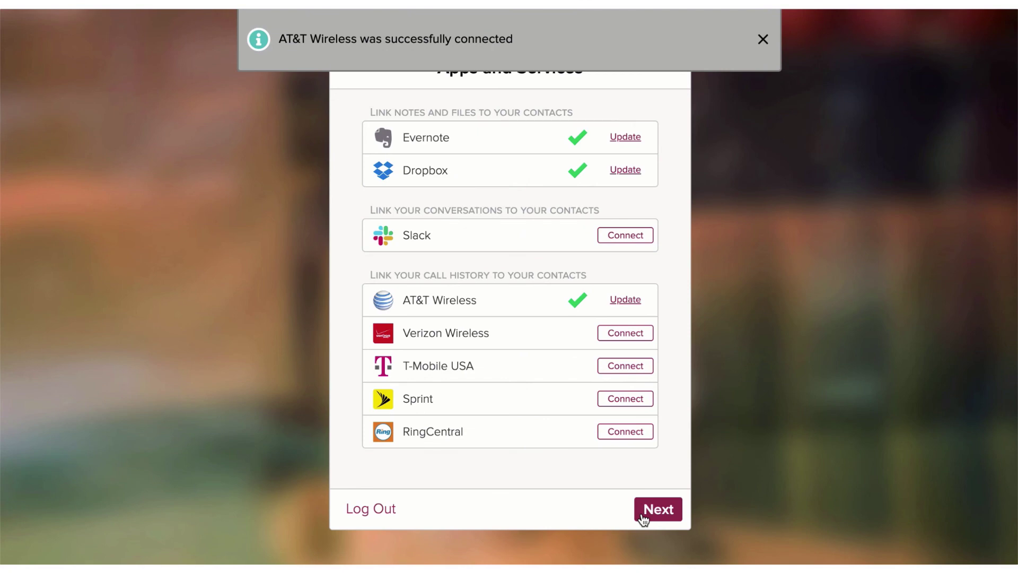
click(763, 40)
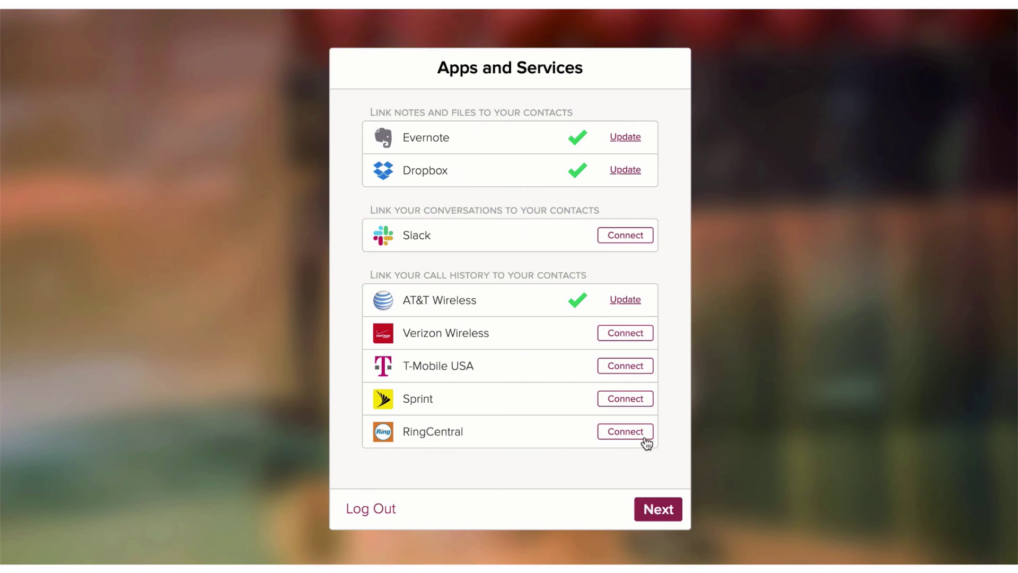
- Connect RingCentral with its phone number and password, continue, and select Real Estate as the role
click(626, 440)
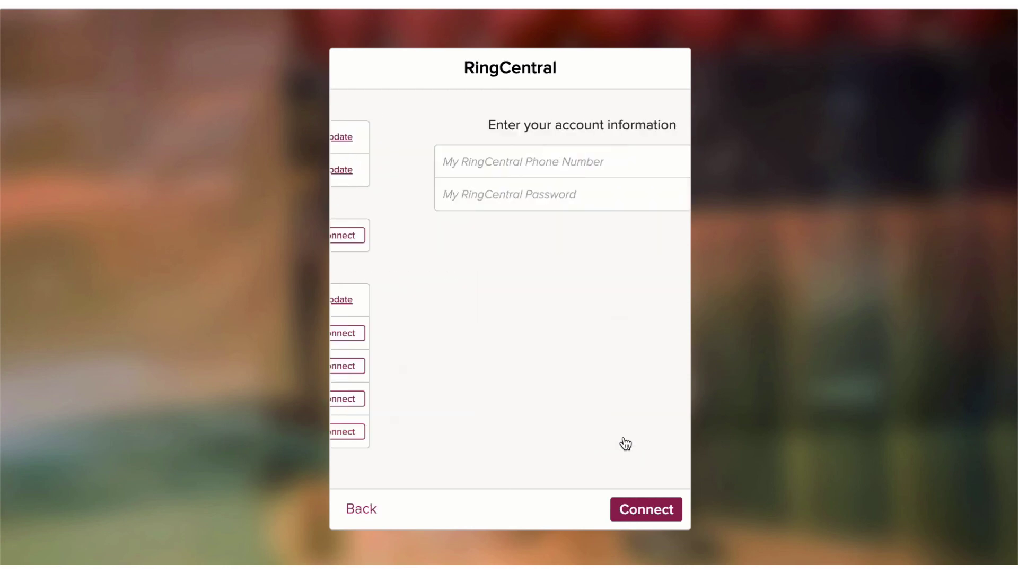
click(475, 159)
key(ctrl+v)
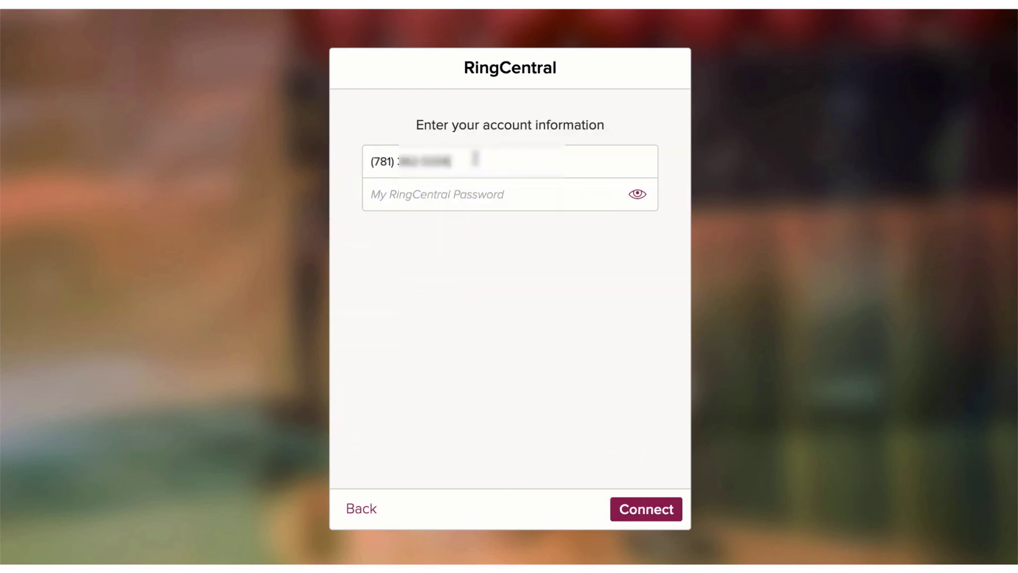
click(429, 205)
key(ctrl+v)
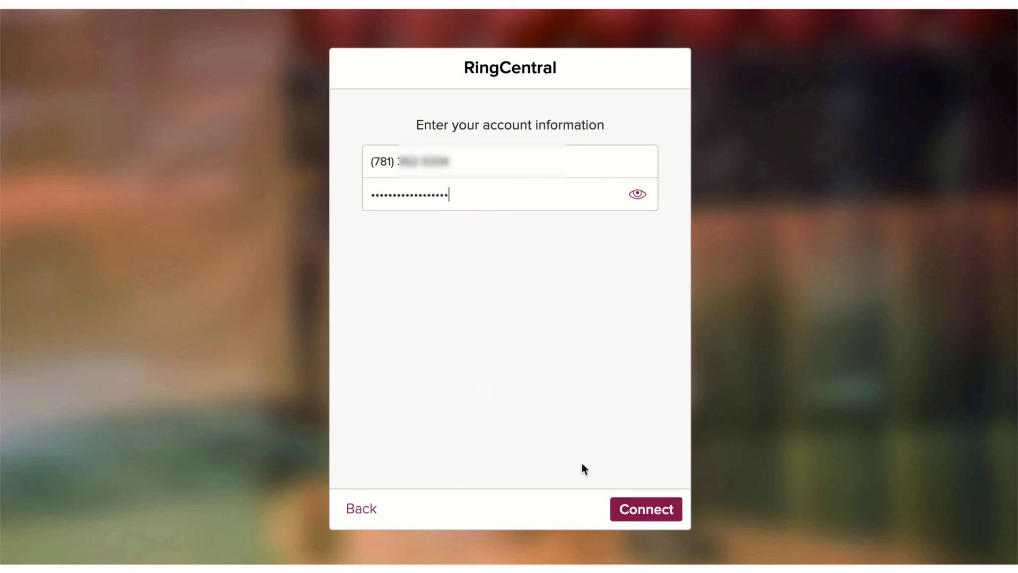
click(646, 510)
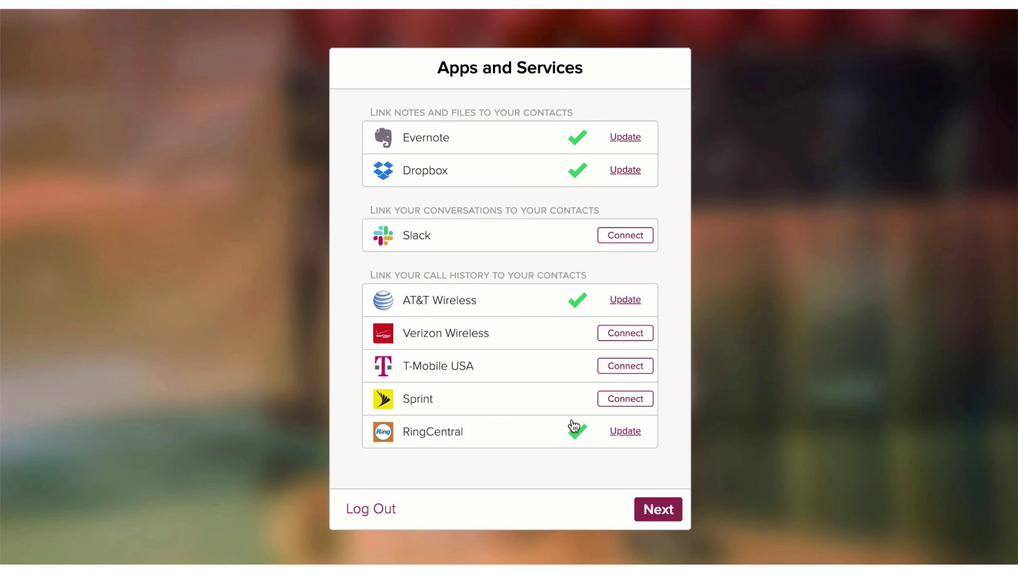
click(646, 510)
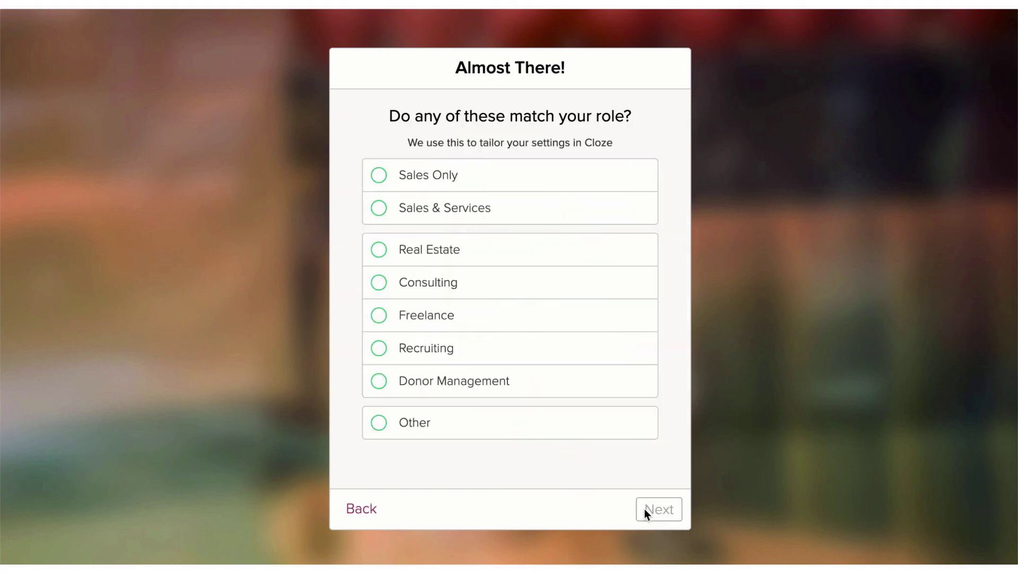
click(416, 249)
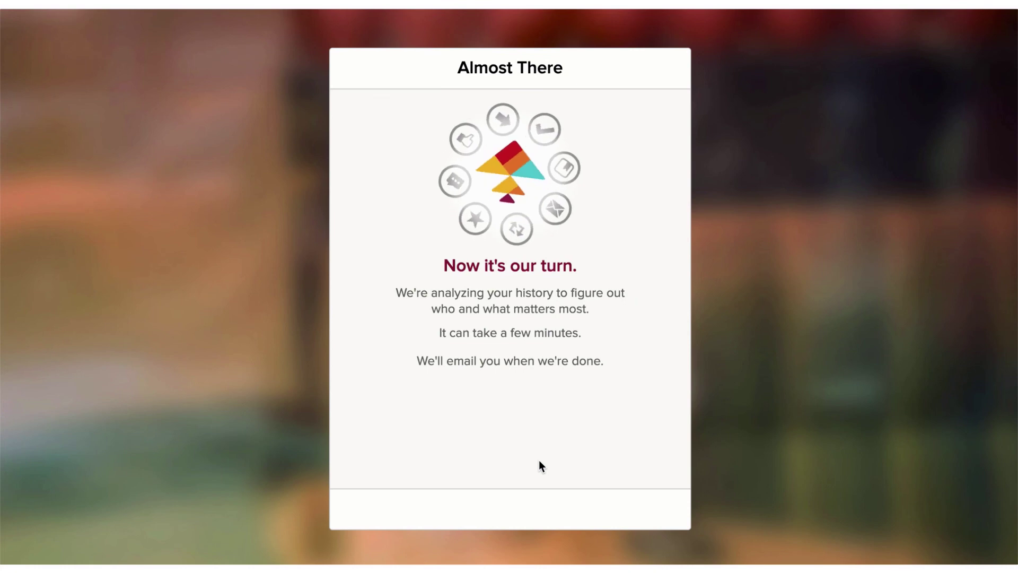